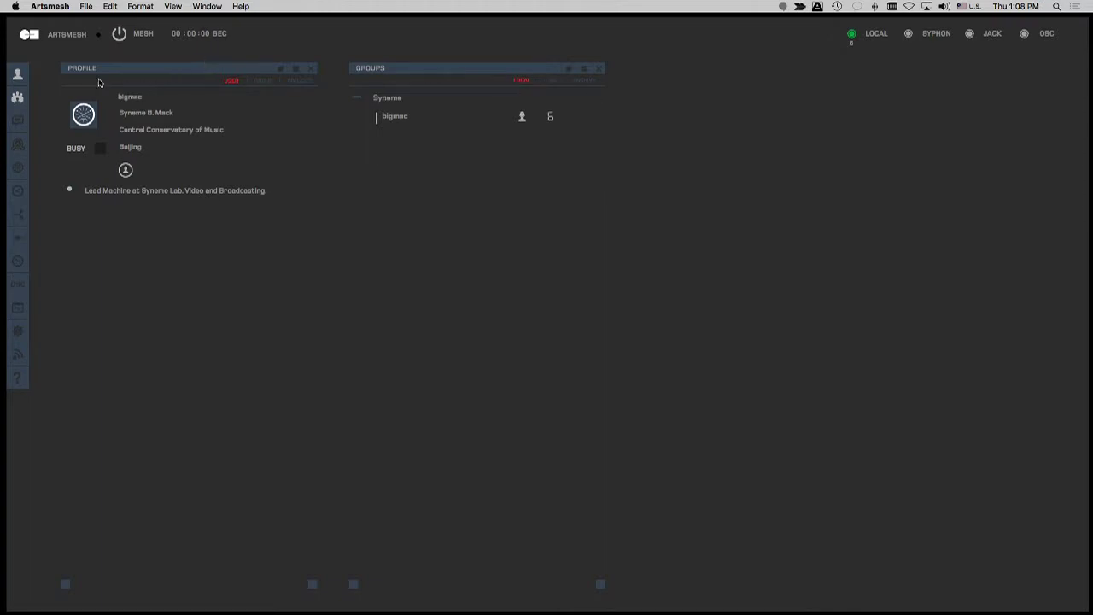
Connect to the mesh and view the bigmac member's details in the live groups list
click(119, 36)
click(549, 81)
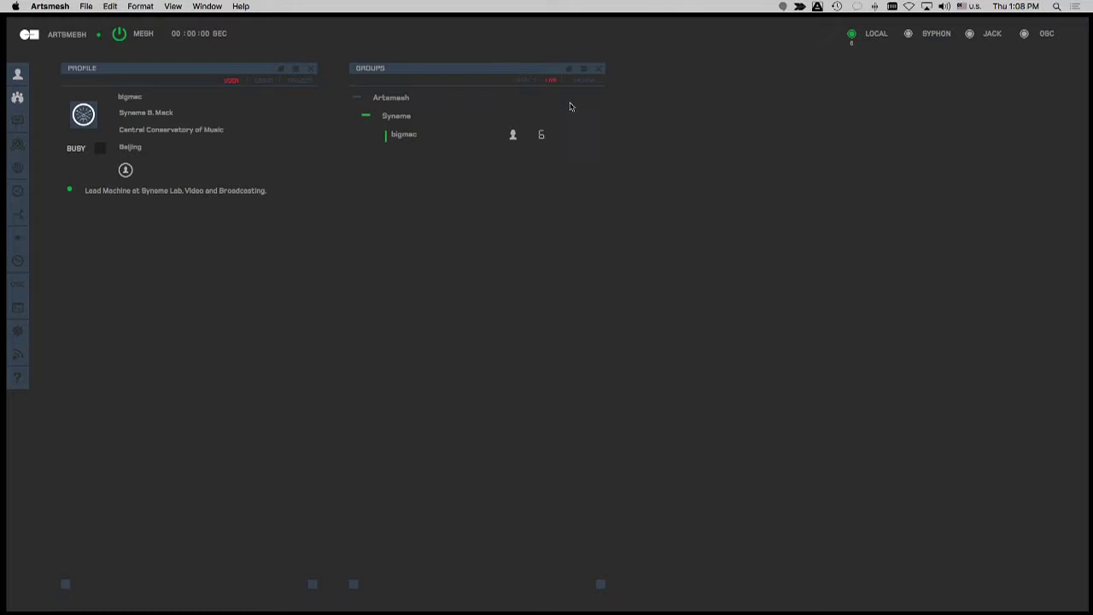
click(583, 135)
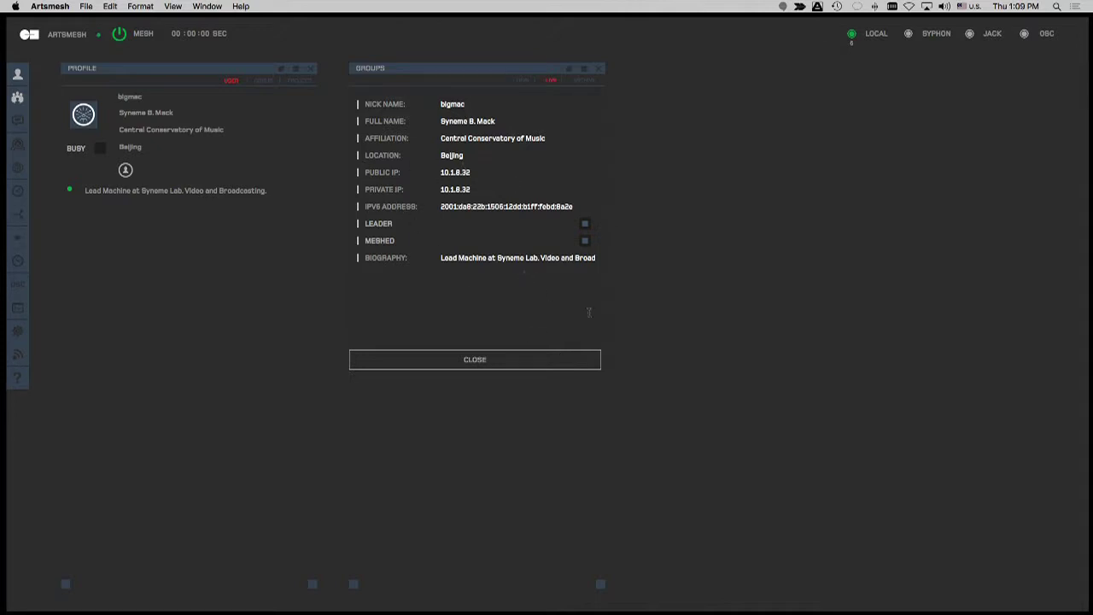
click(568, 363)
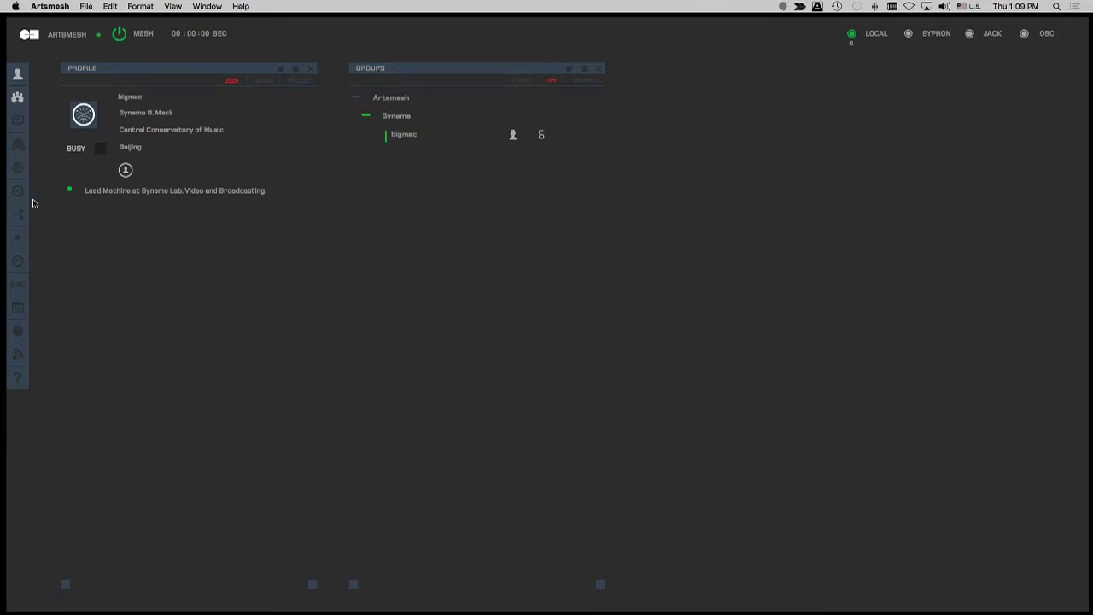
Review the general, Jack server and JackTrip default settings in the preferences
click(23, 329)
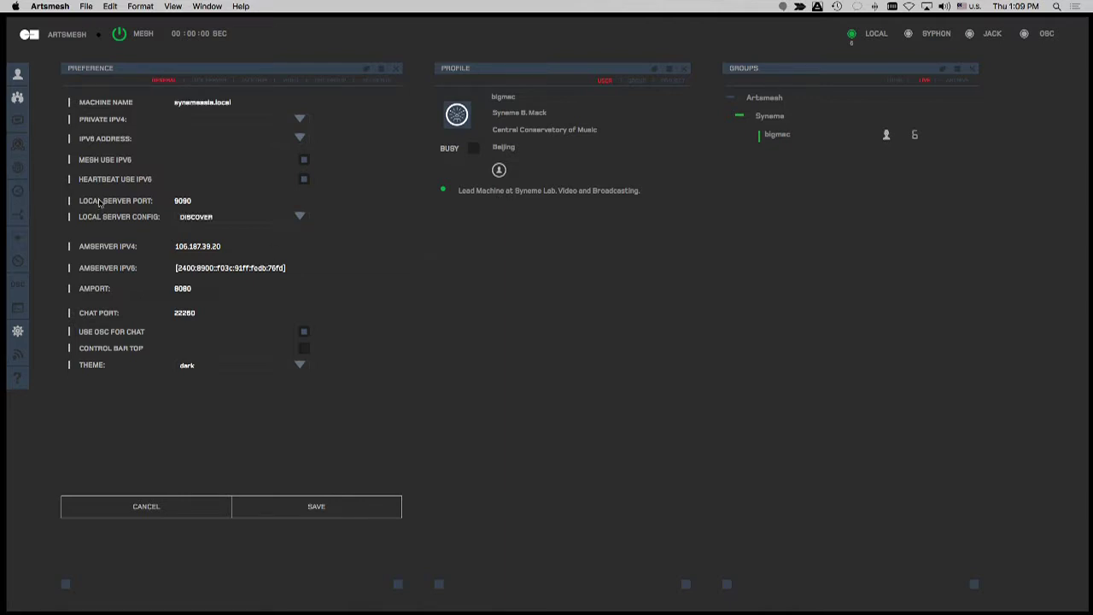
click(305, 160)
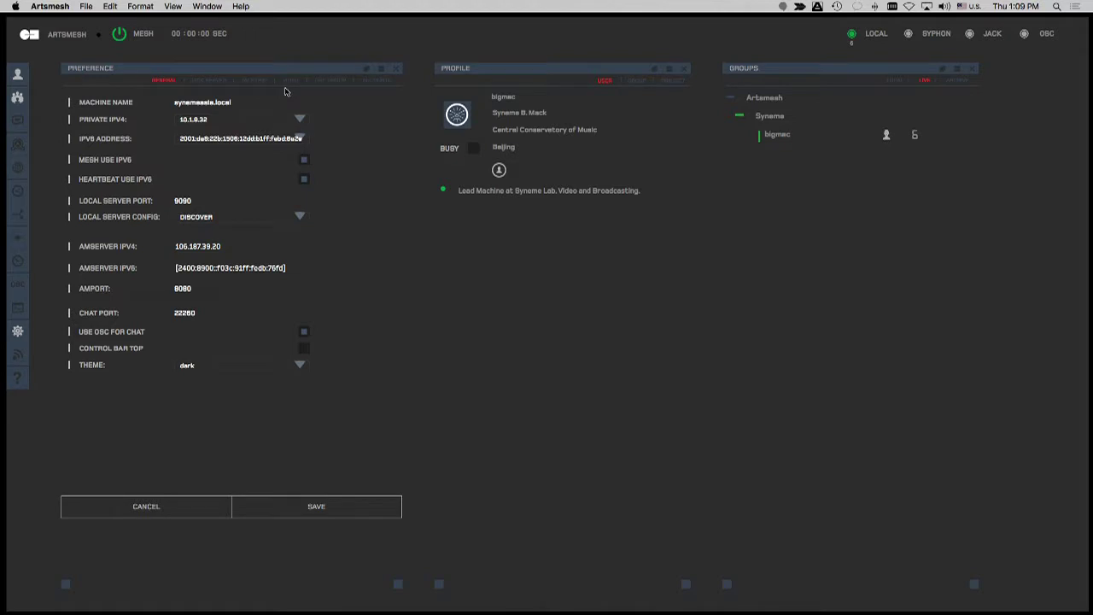
click(215, 82)
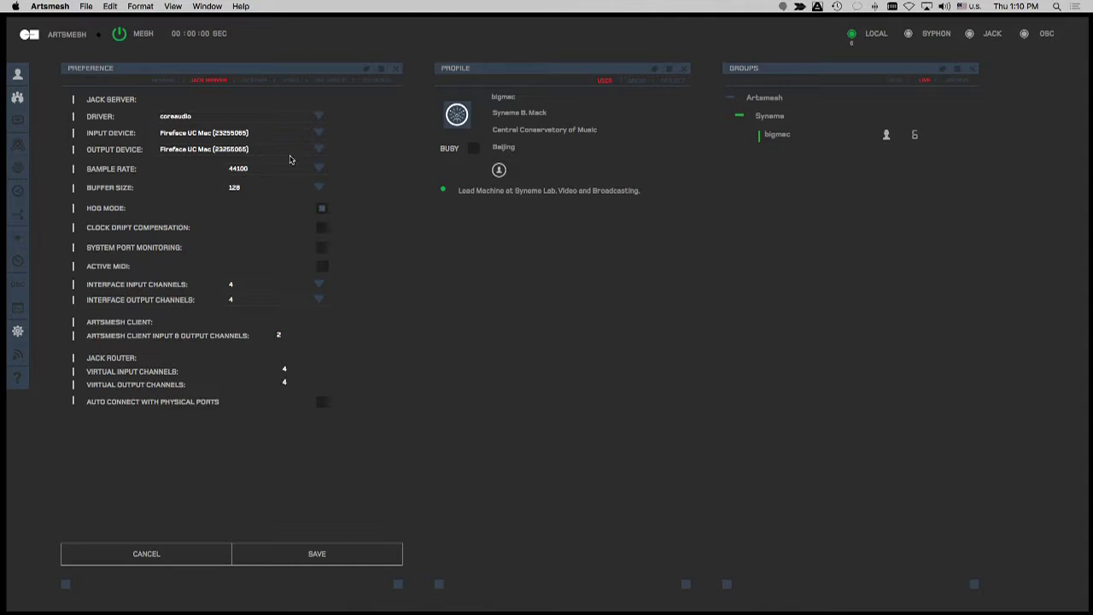
click(228, 295)
text(4)
click(261, 83)
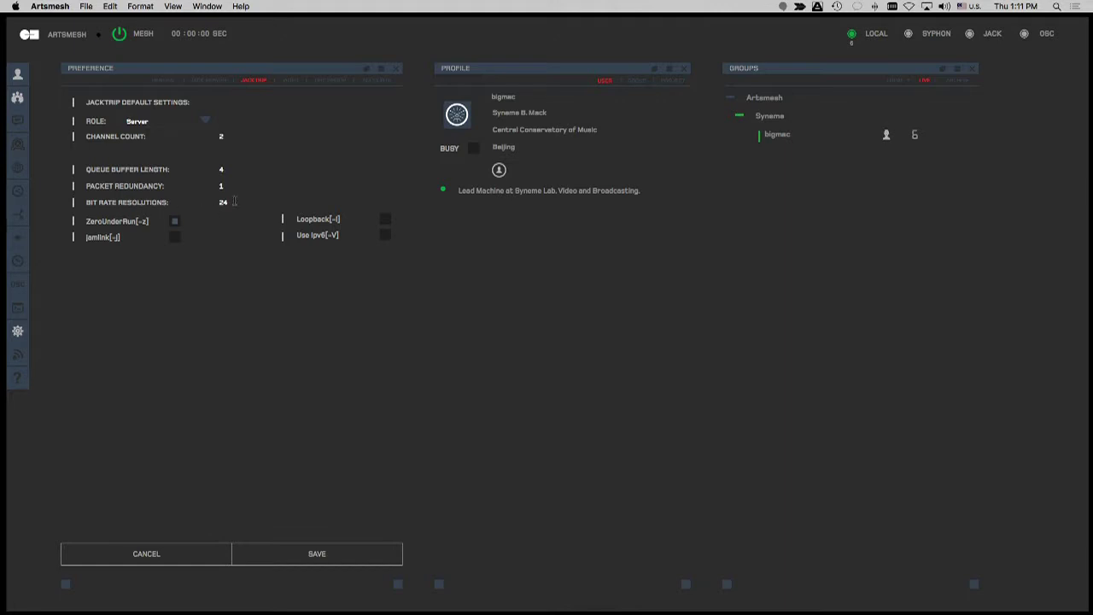
click(234, 201)
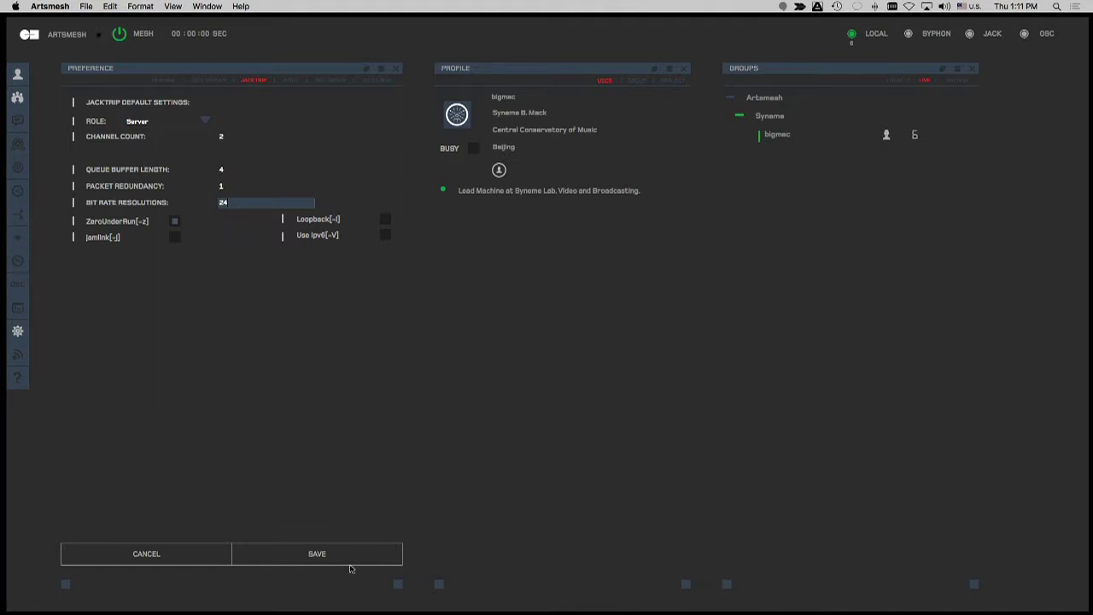
In the video preferences, set the device to FaceTime HD Camera (Built-in) and the broadcast audio device to Fireface UC Mac
click(291, 80)
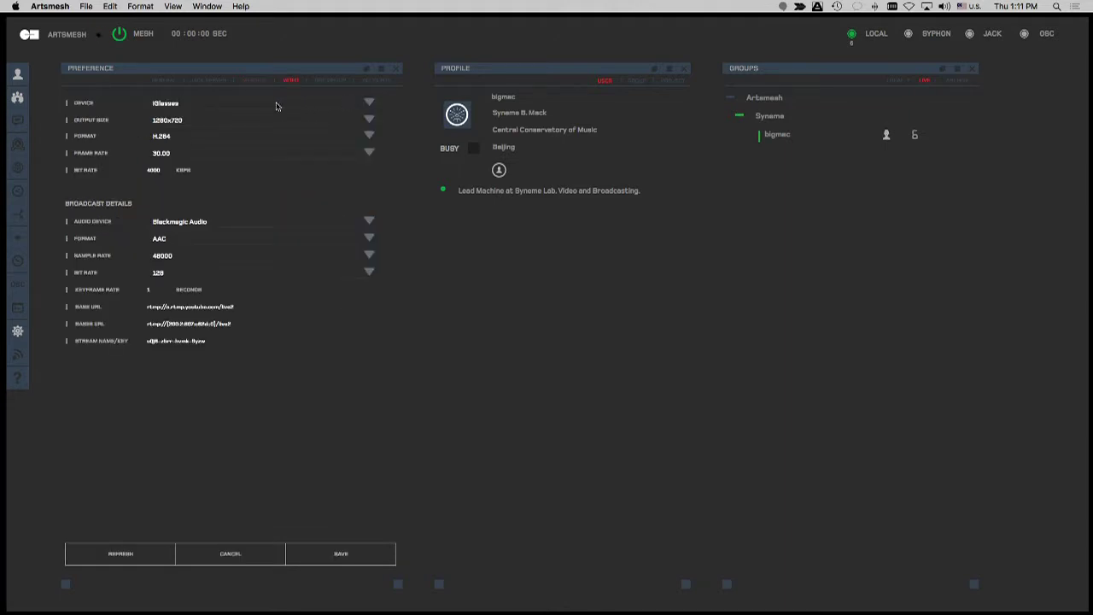
click(341, 106)
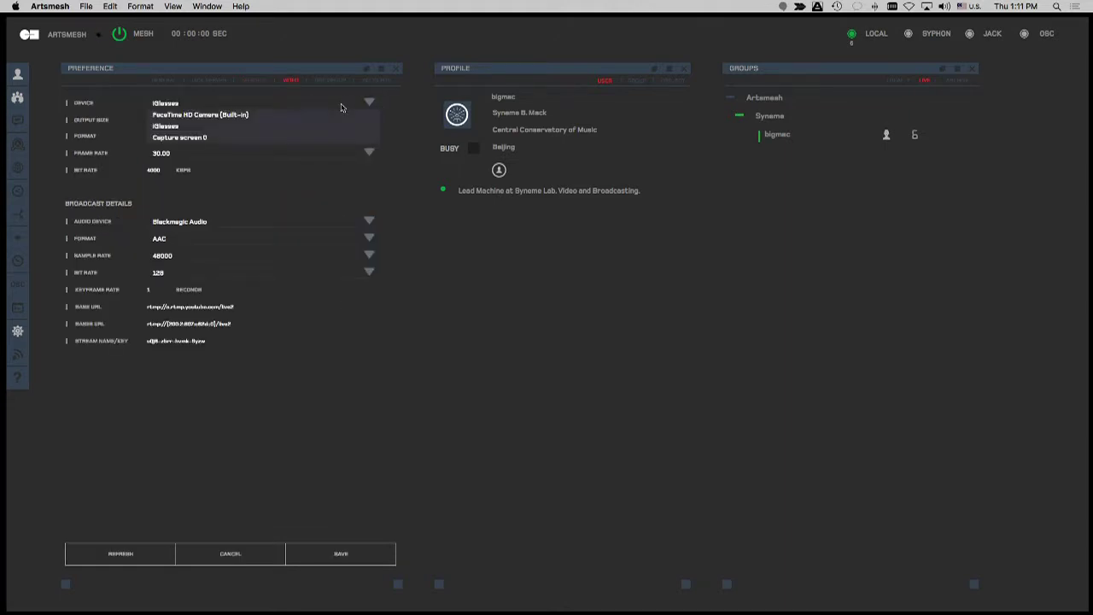
click(343, 115)
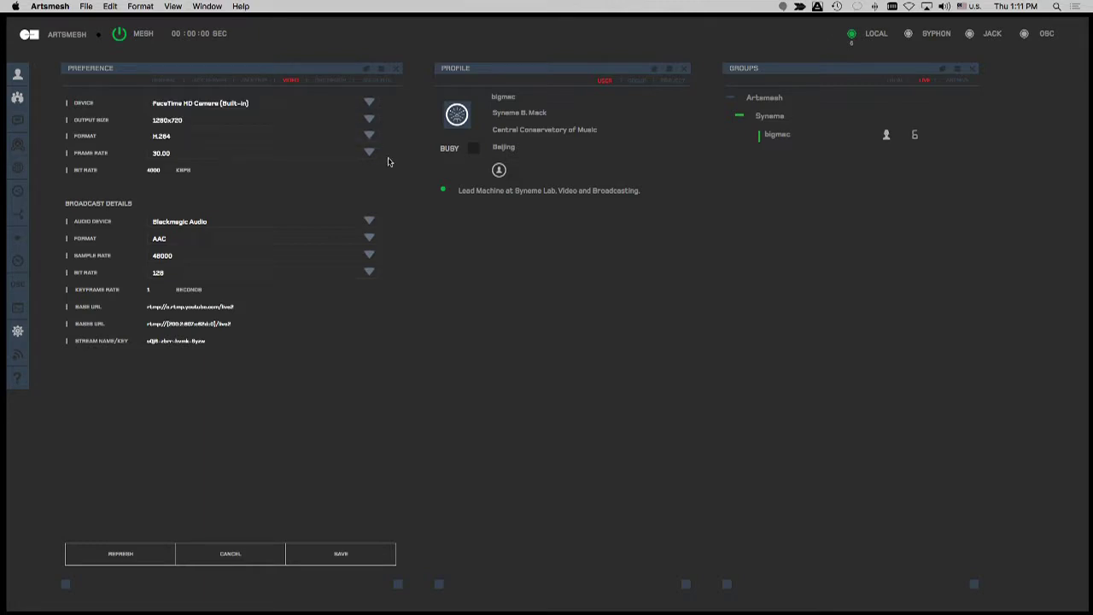
click(355, 224)
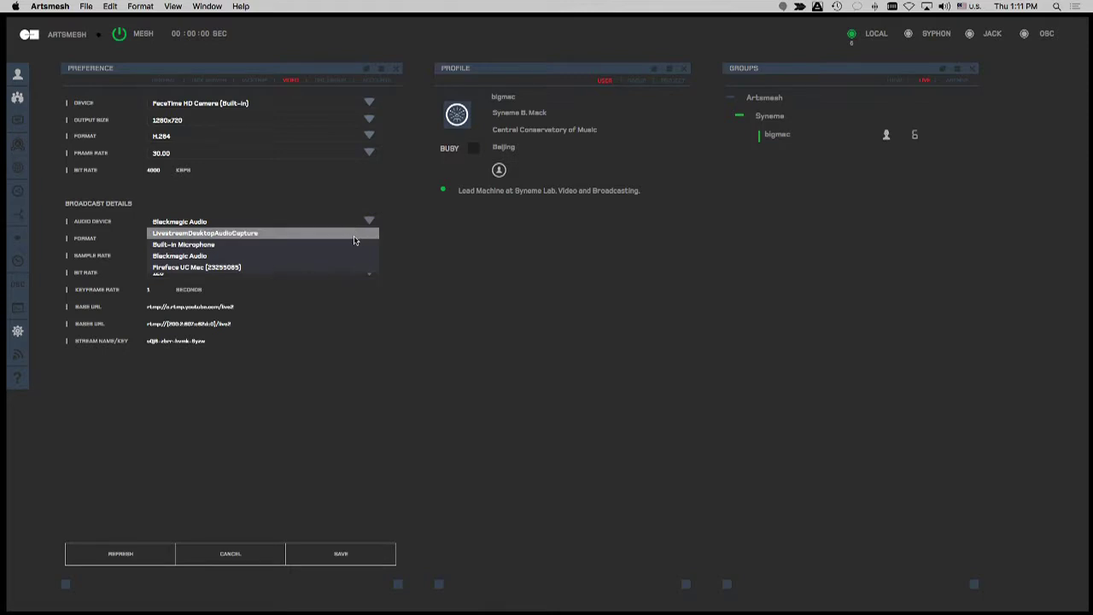
click(355, 267)
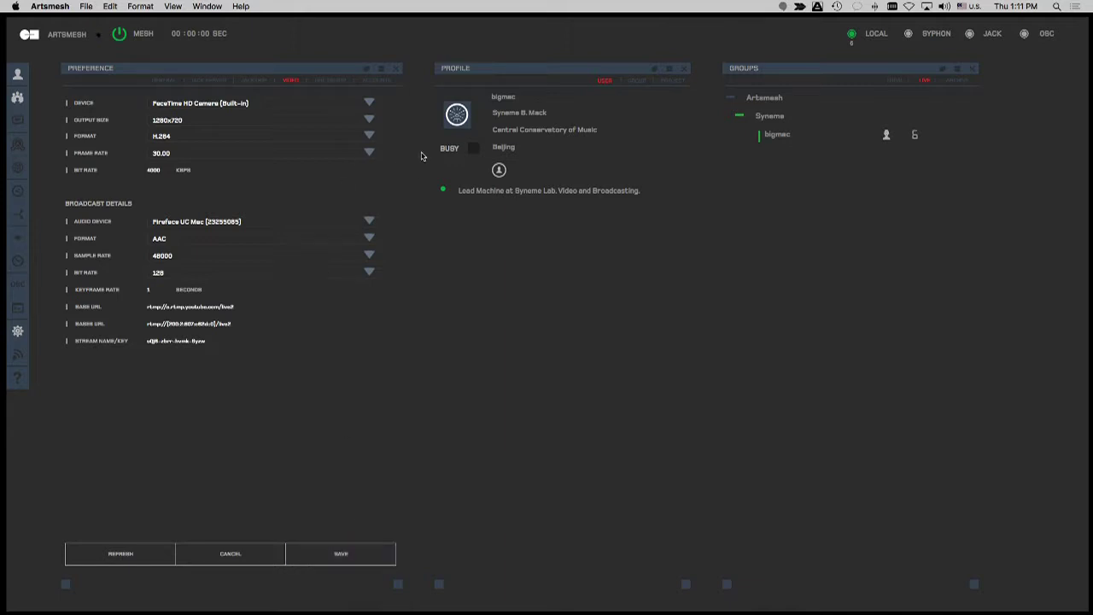
Review the OSC group and account settings in the preferences
click(341, 81)
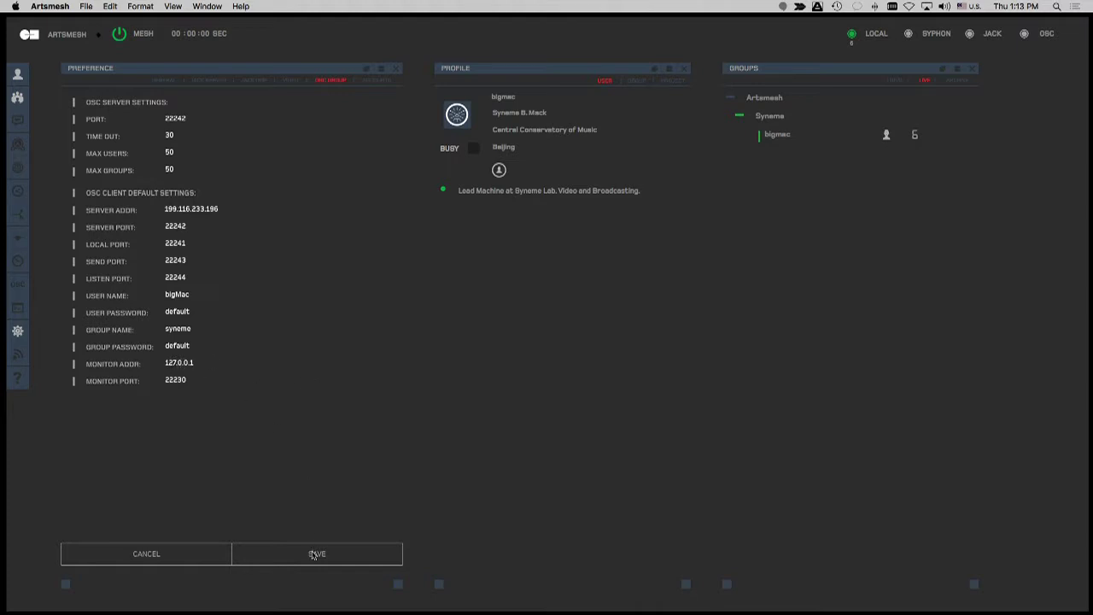
click(375, 81)
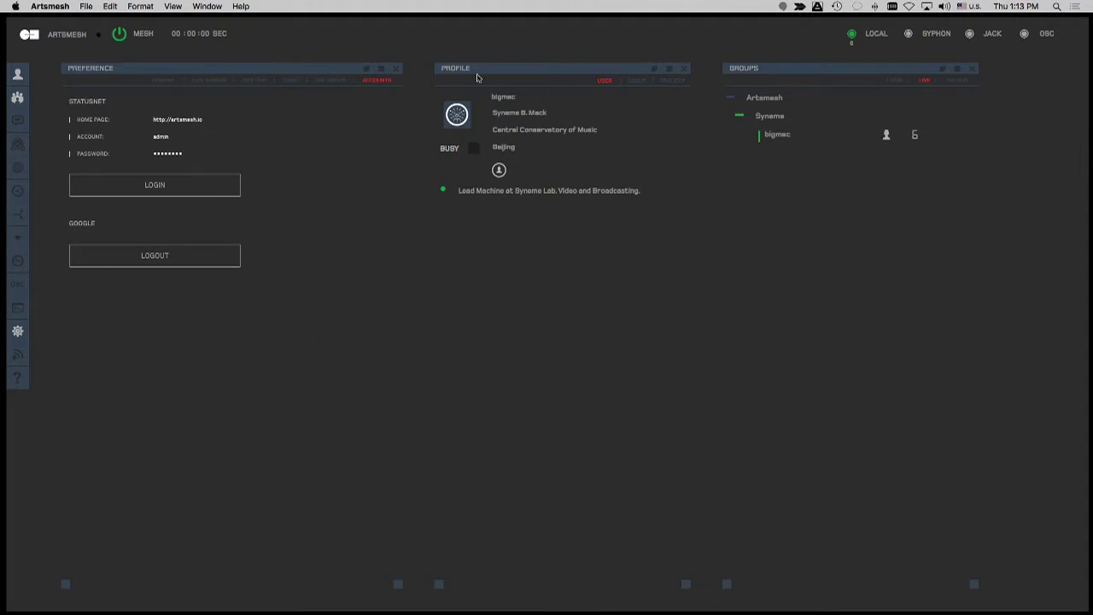
click(330, 81)
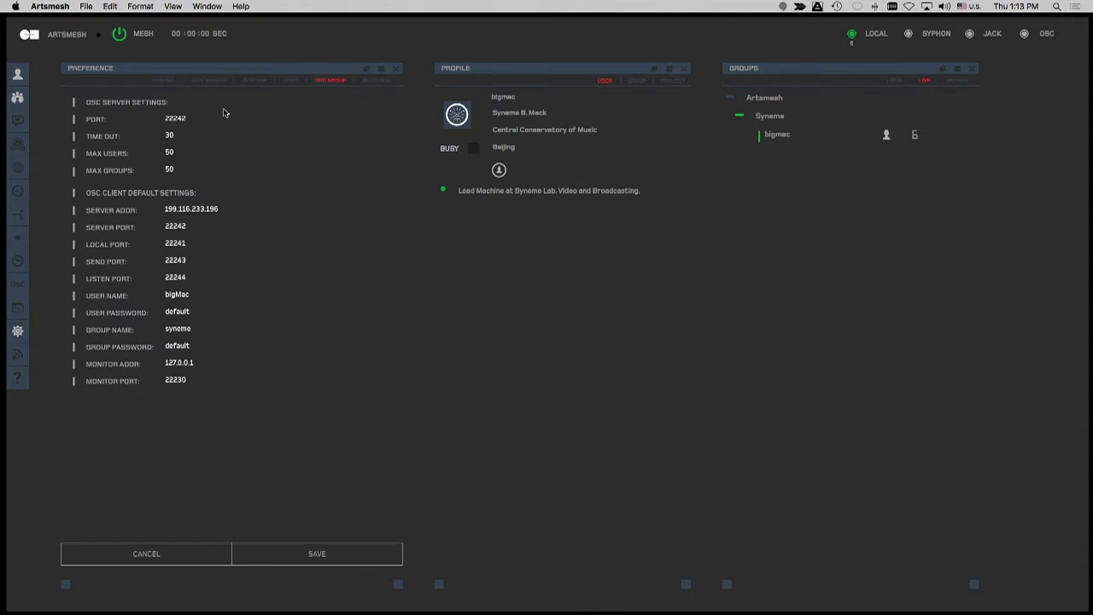
Open the OSC client and switch it on for the Artsmesh.io server
click(18, 288)
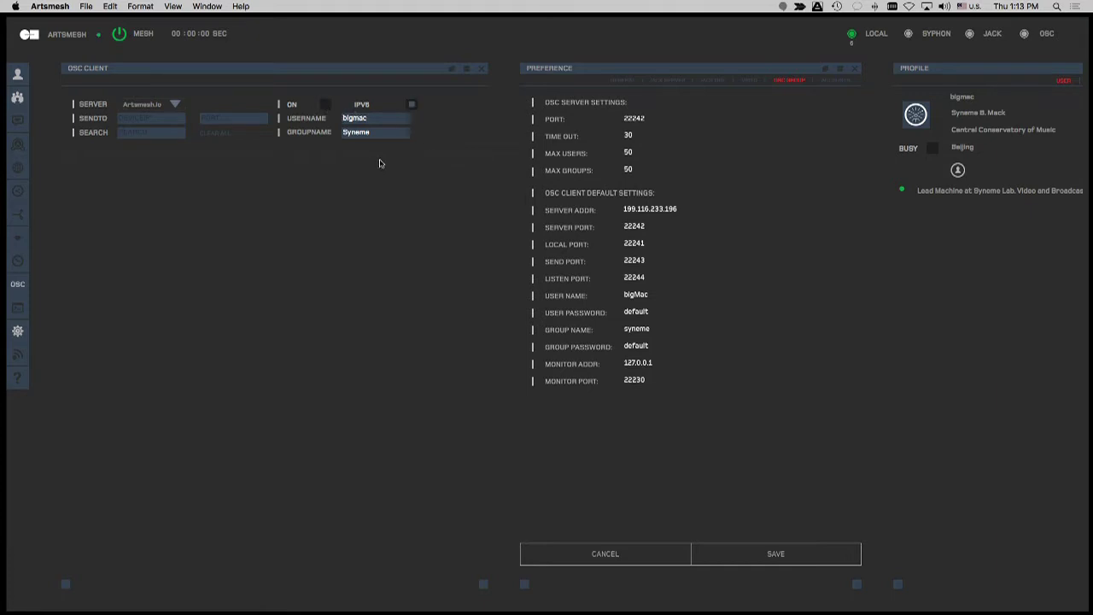
click(325, 105)
Open the OSC chat and send the test messages "alsdjflhkjh" and "alskdjfhlkjh"
click(14, 122)
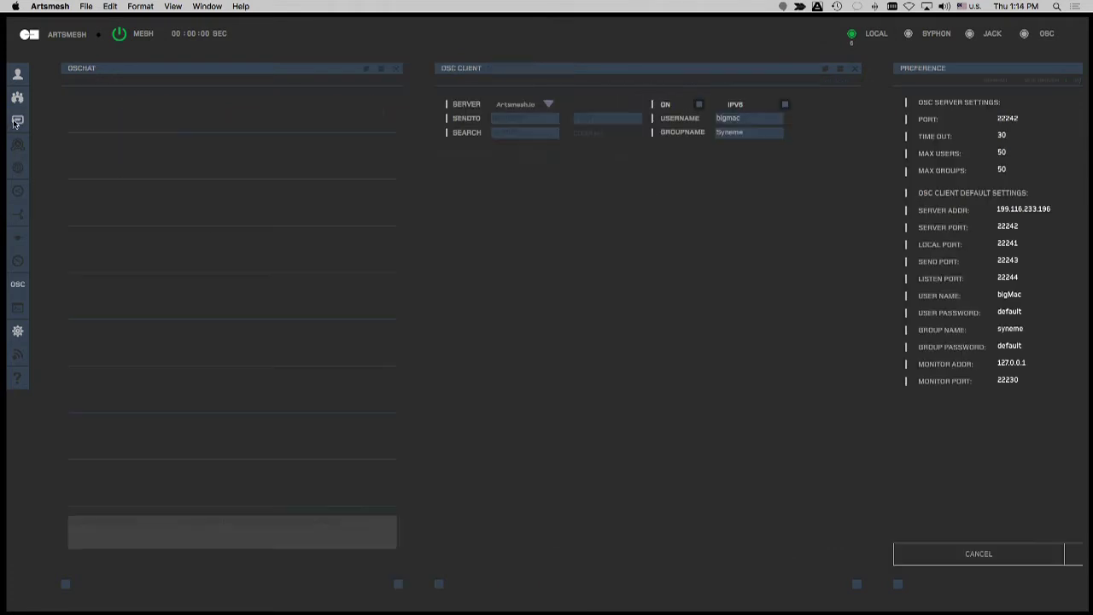
click(133, 524)
text(alsdjflhkjh)
key(Return)
text(alskdjfhlkjh)
key(Return)
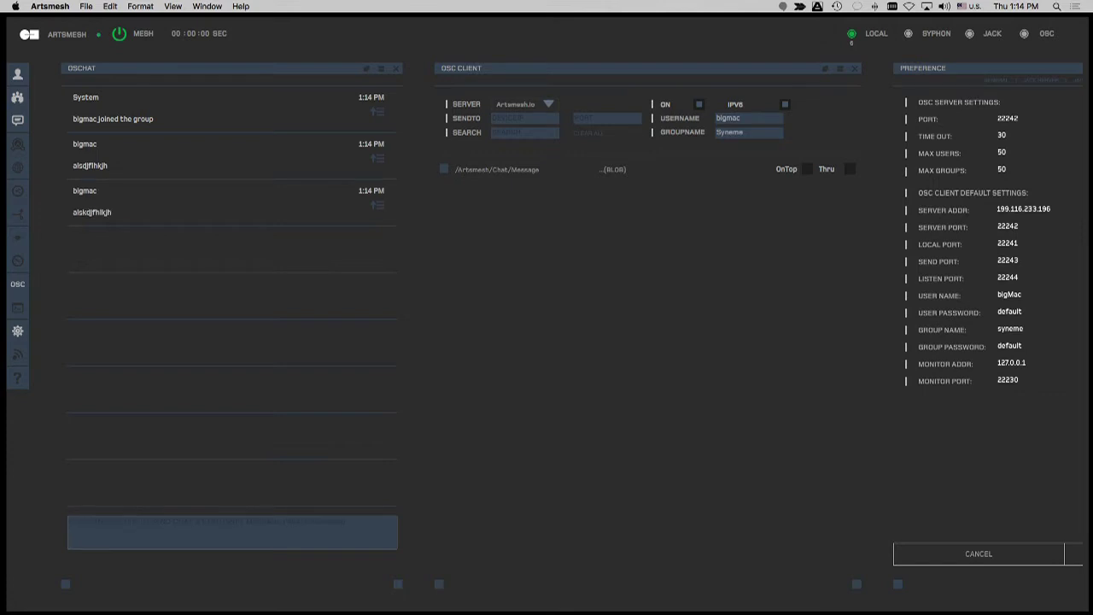
Detach the chat panel as a floating window and close it
click(367, 72)
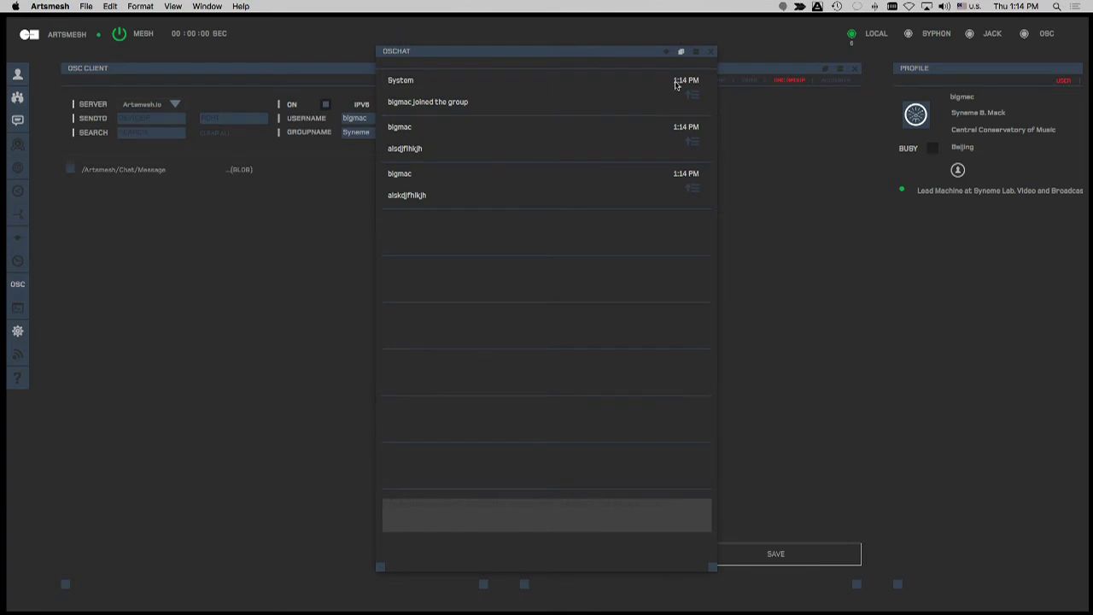
click(709, 53)
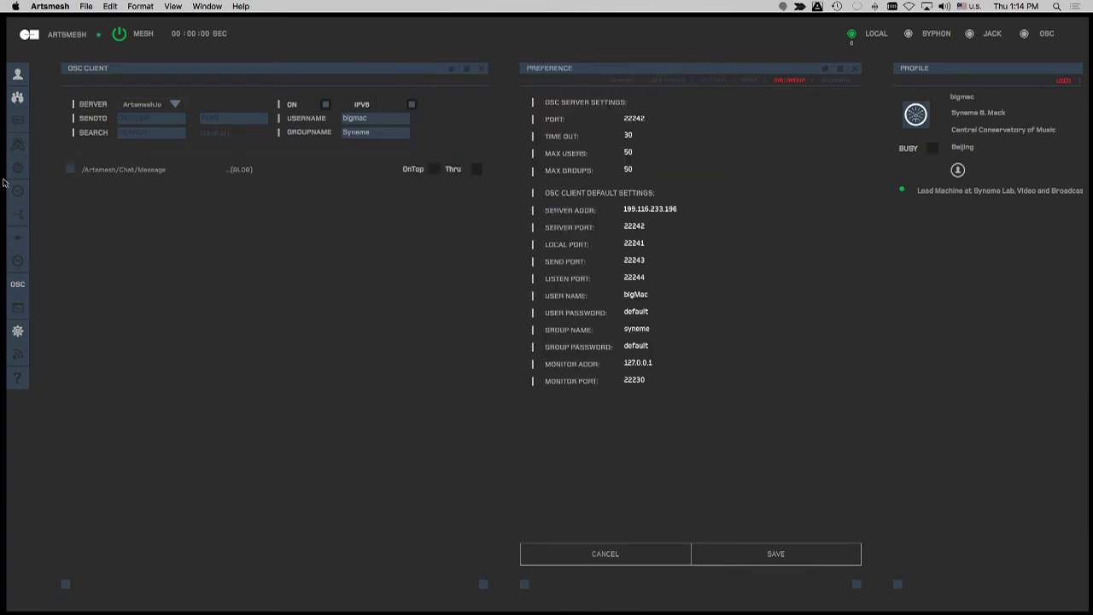
Check the account preferences, and examine the Social panel's post feed and the profile of a post's author
click(827, 81)
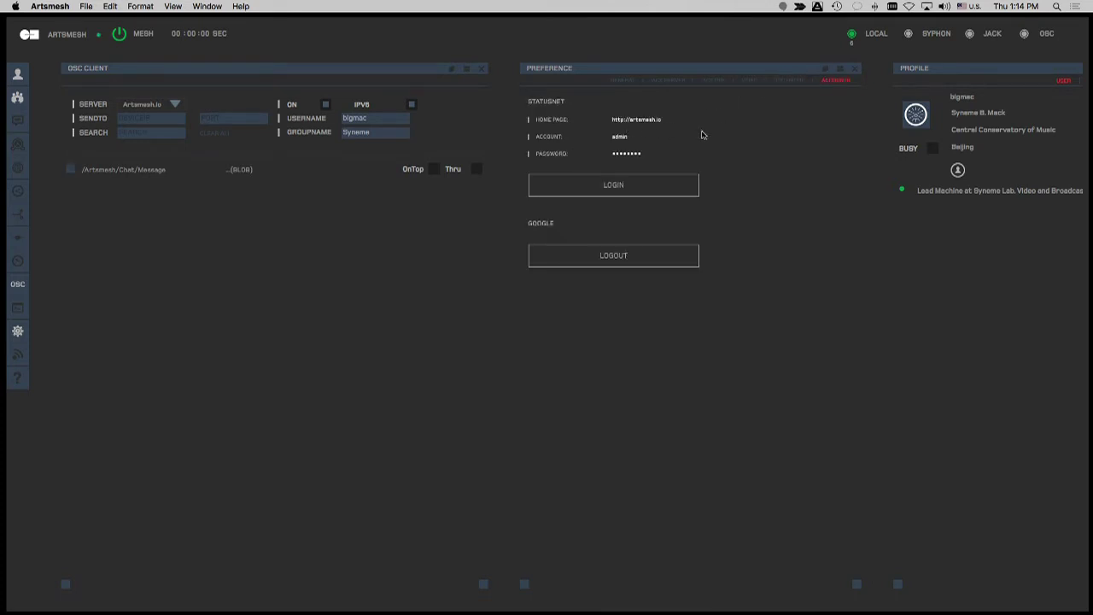
click(18, 146)
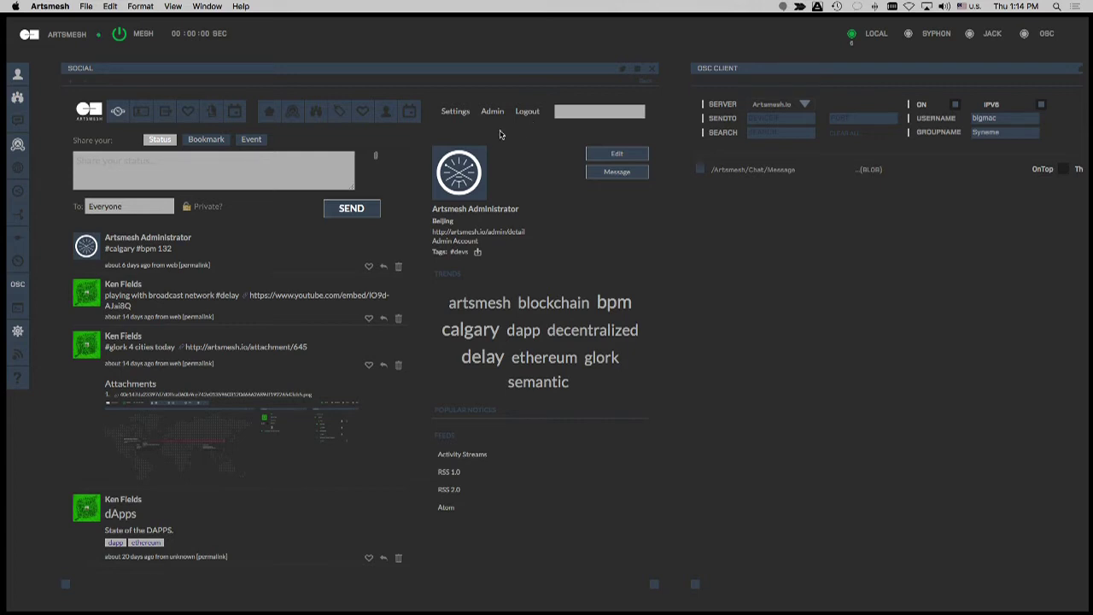
scroll(292, 309, down, 2)
scroll(292, 309, down, 10)
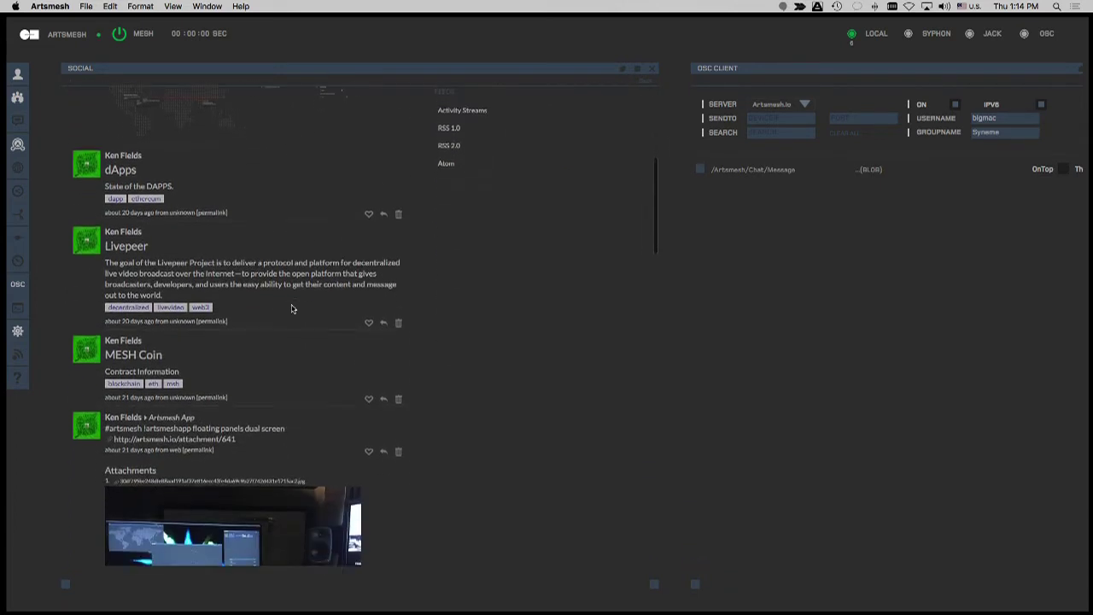
scroll(292, 309, up, 10)
scroll(292, 309, up, 4)
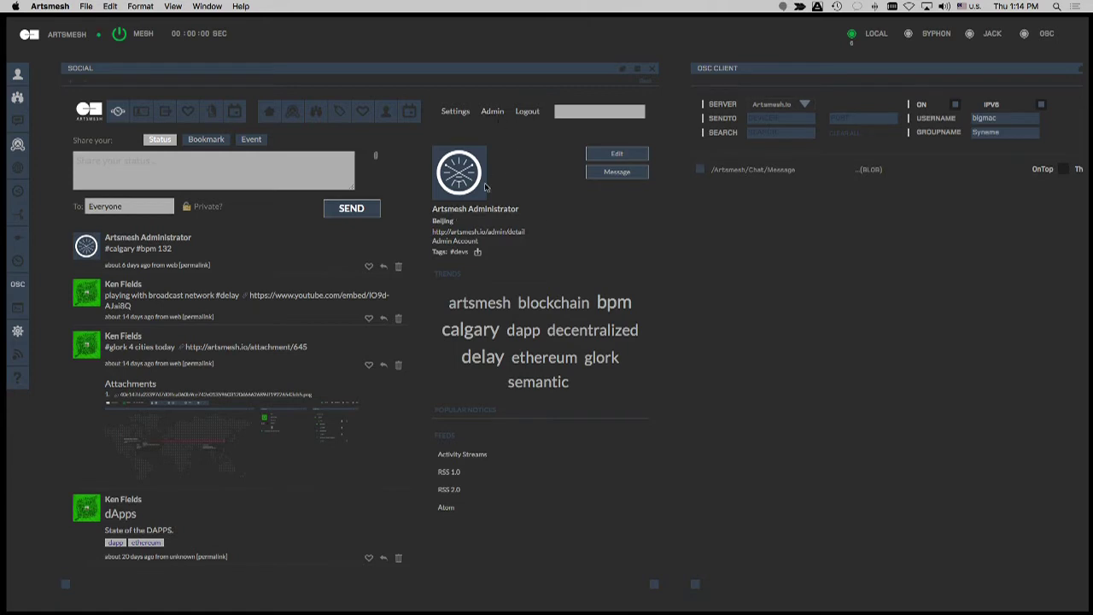
click(124, 284)
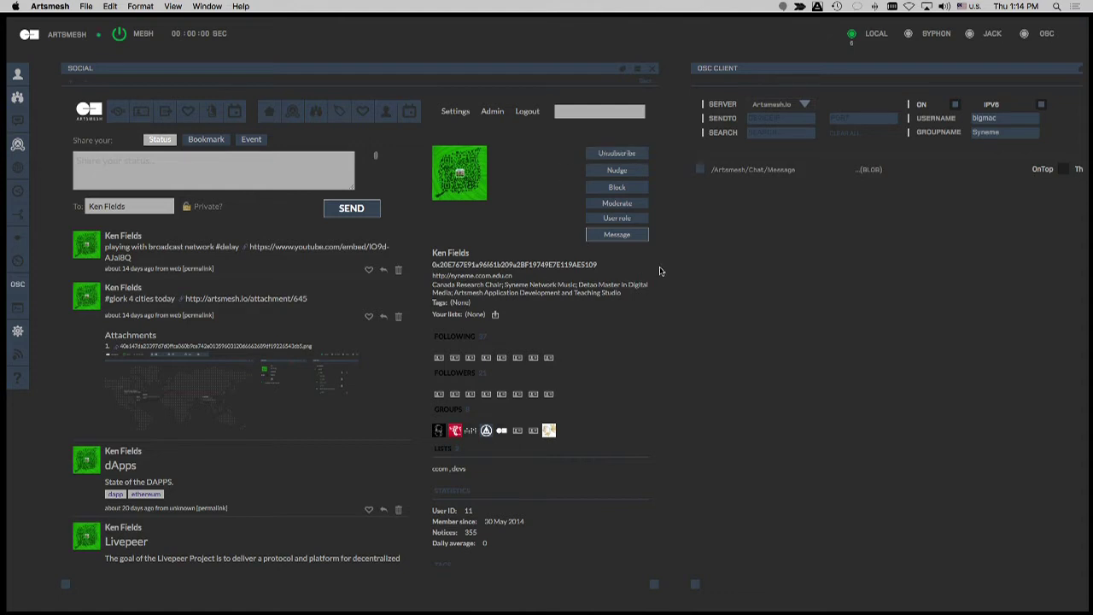
click(118, 112)
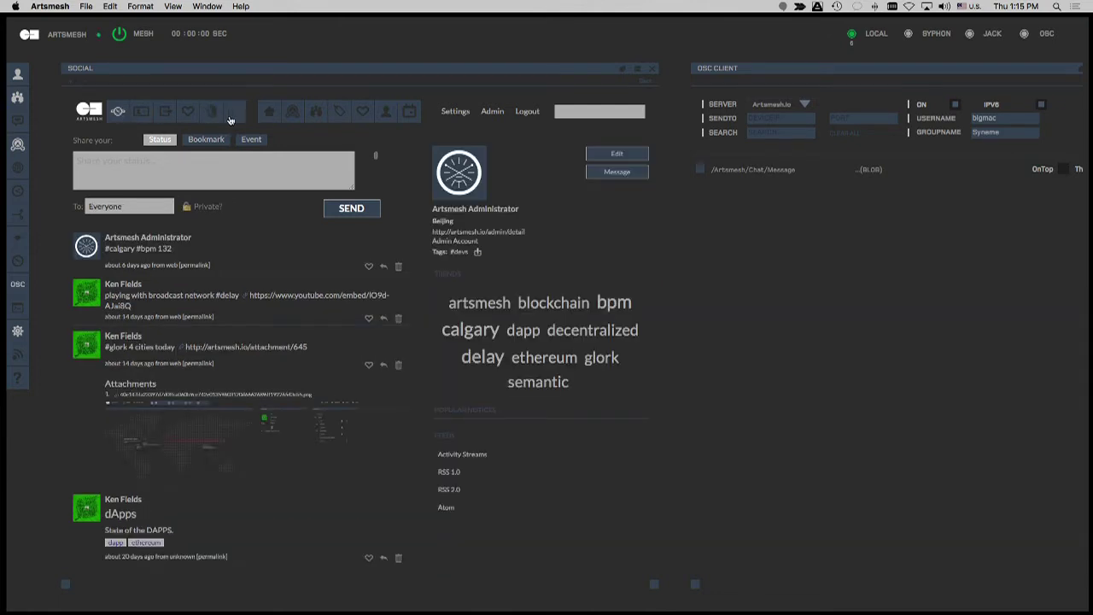
Browse the site's home timeline and the wider network timeline in the Social panel
click(269, 112)
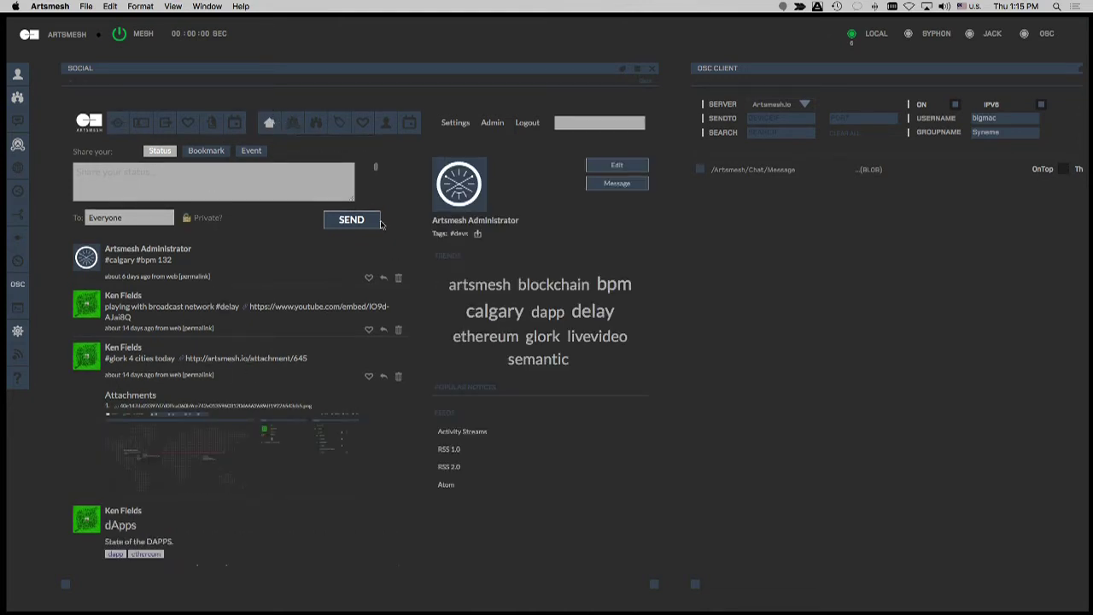
click(293, 125)
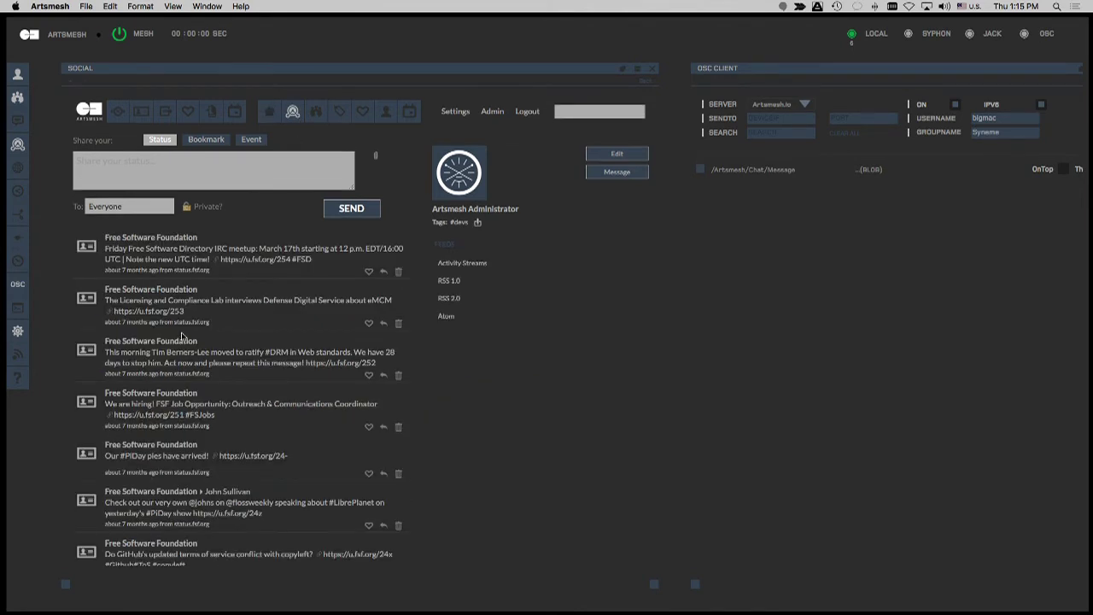
scroll(162, 436, down, 10)
scroll(162, 435, up, 12)
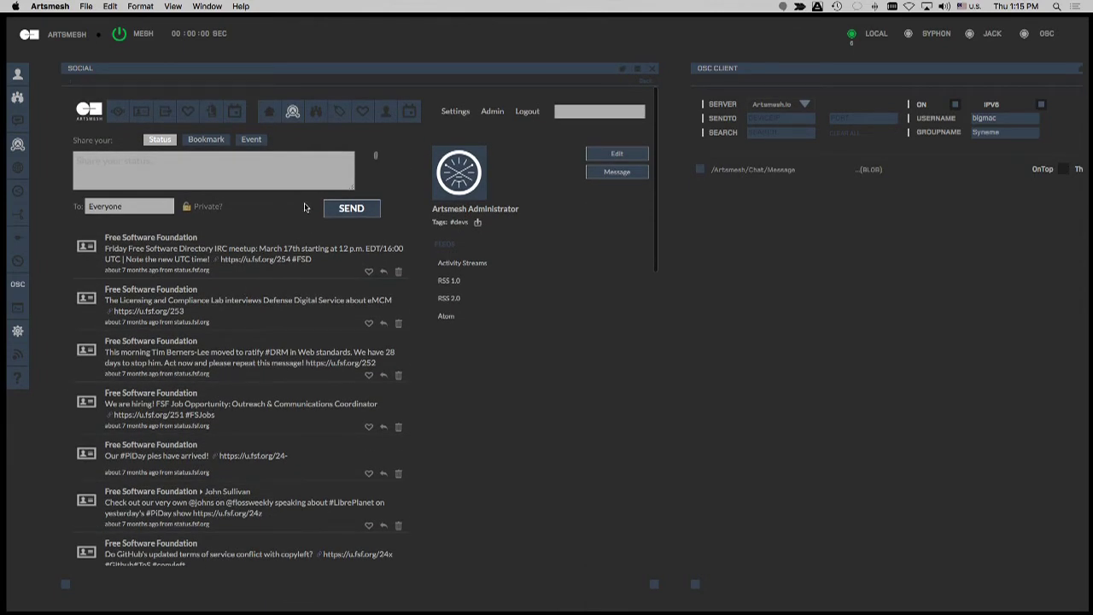
Look through the groups directory, the tag cloud and the people directory in the Social panel
click(316, 112)
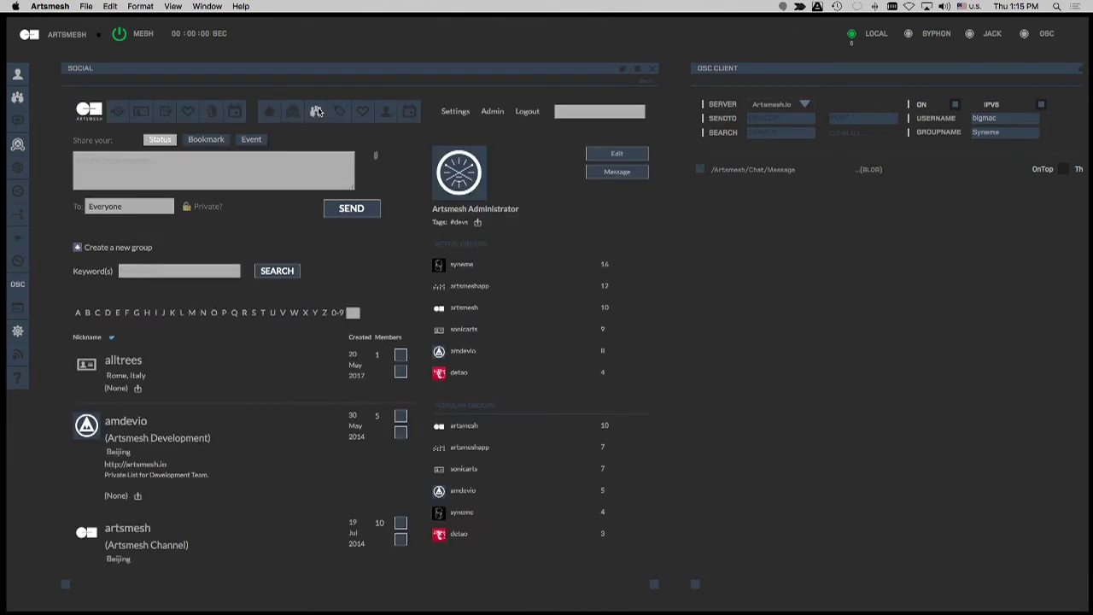
scroll(312, 395, down, 15)
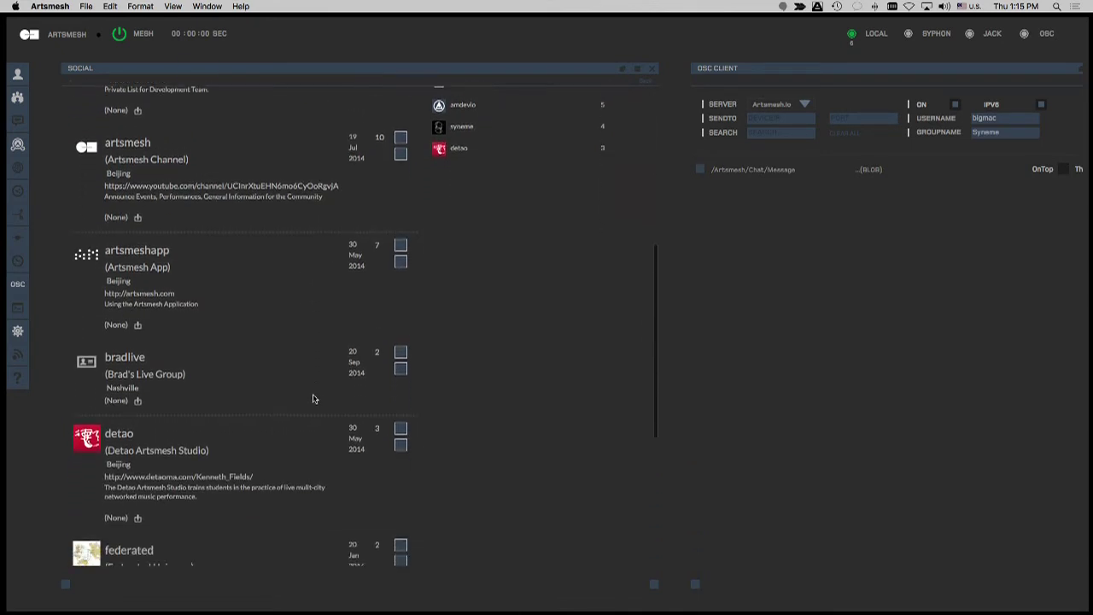
scroll(312, 398, up, 15)
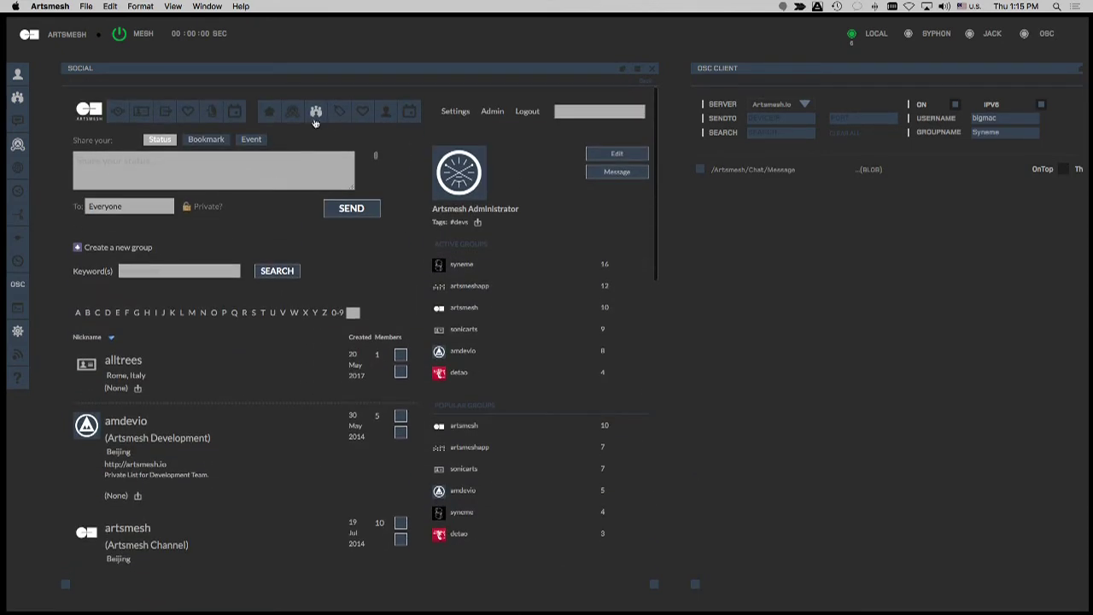
click(339, 114)
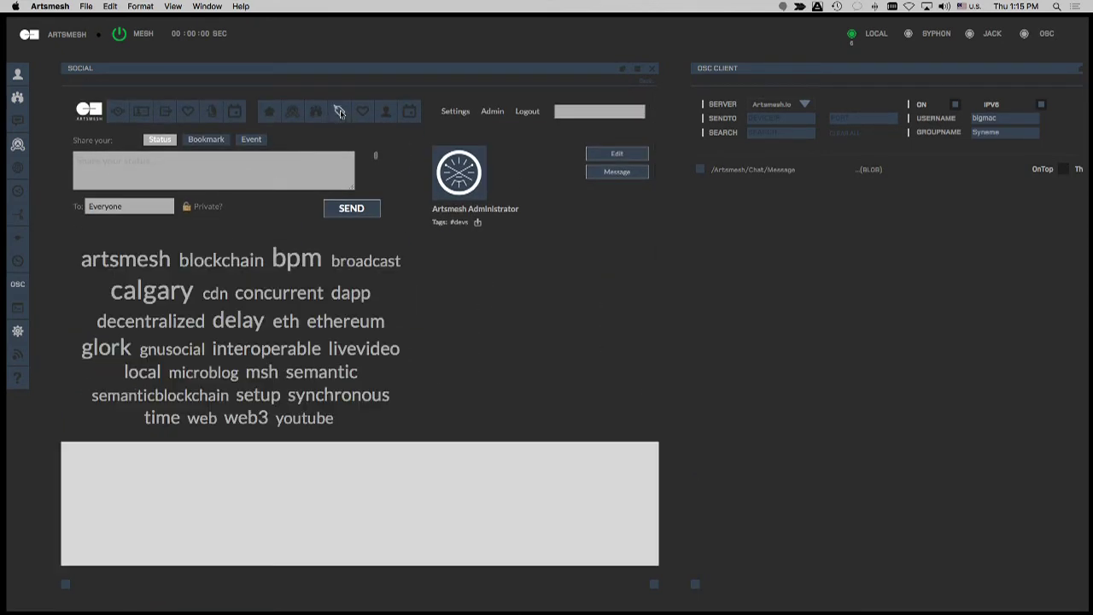
click(390, 123)
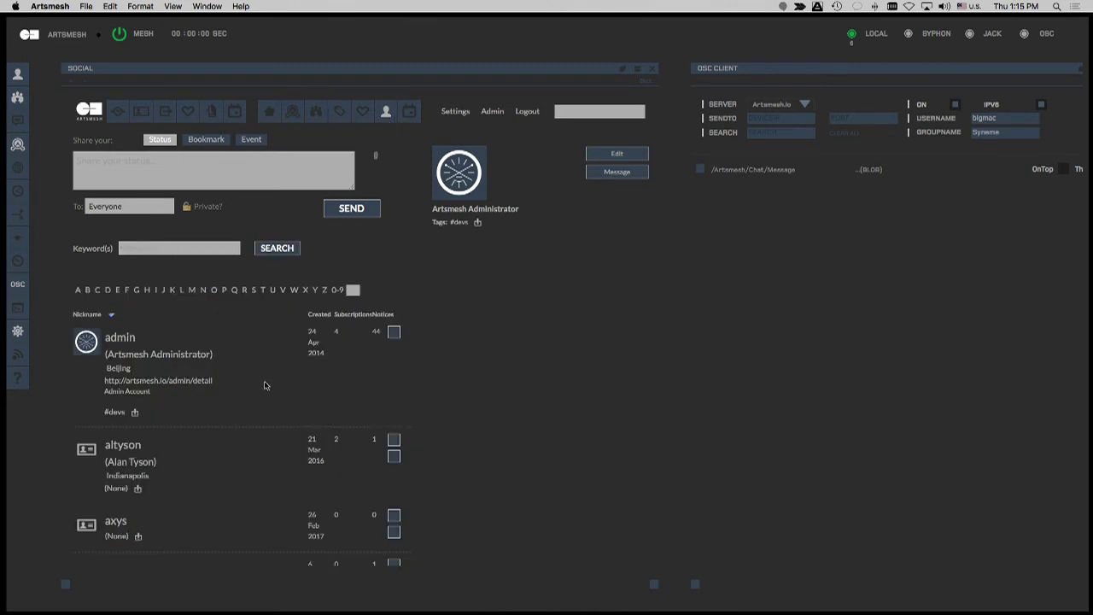
Look through the people directory and the network-wide events listing in the Social panel
scroll(265, 384, down, 10)
scroll(264, 384, up, 10)
click(413, 121)
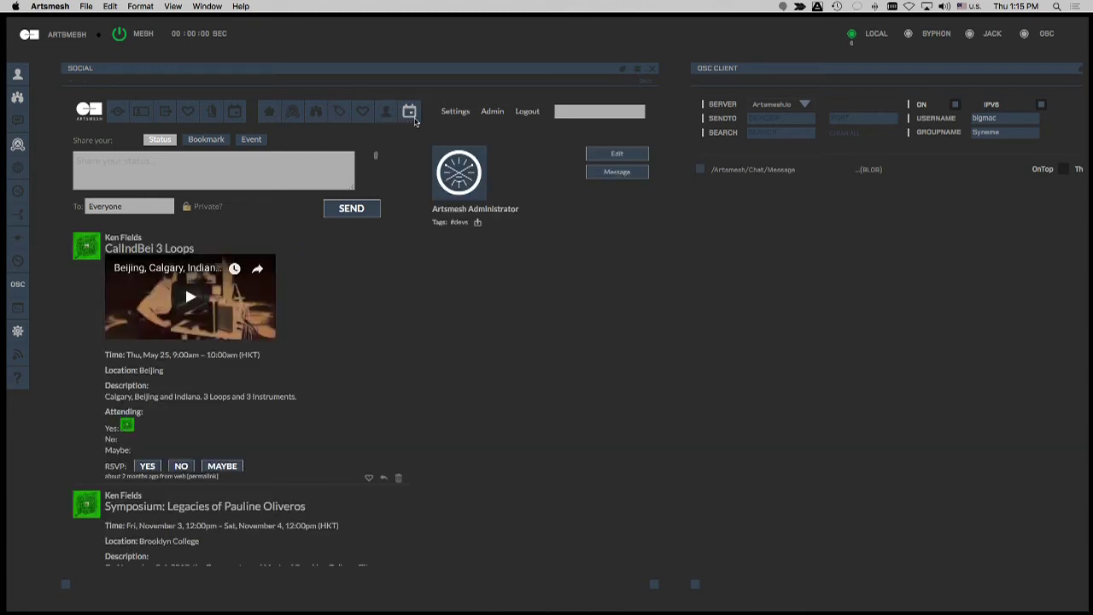
scroll(289, 490, down, 15)
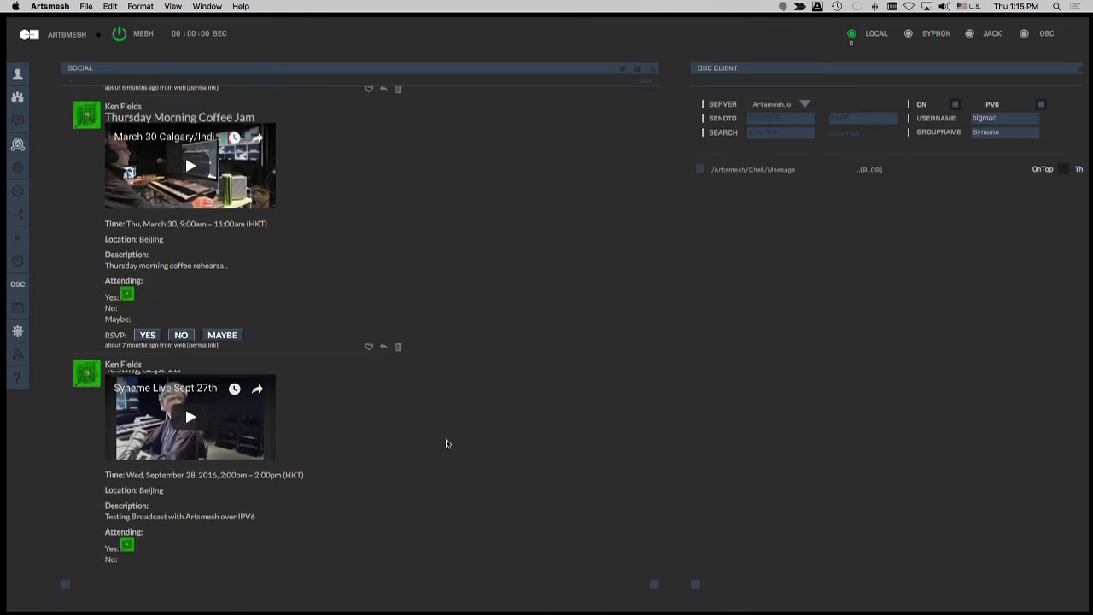
scroll(446, 441, up, 15)
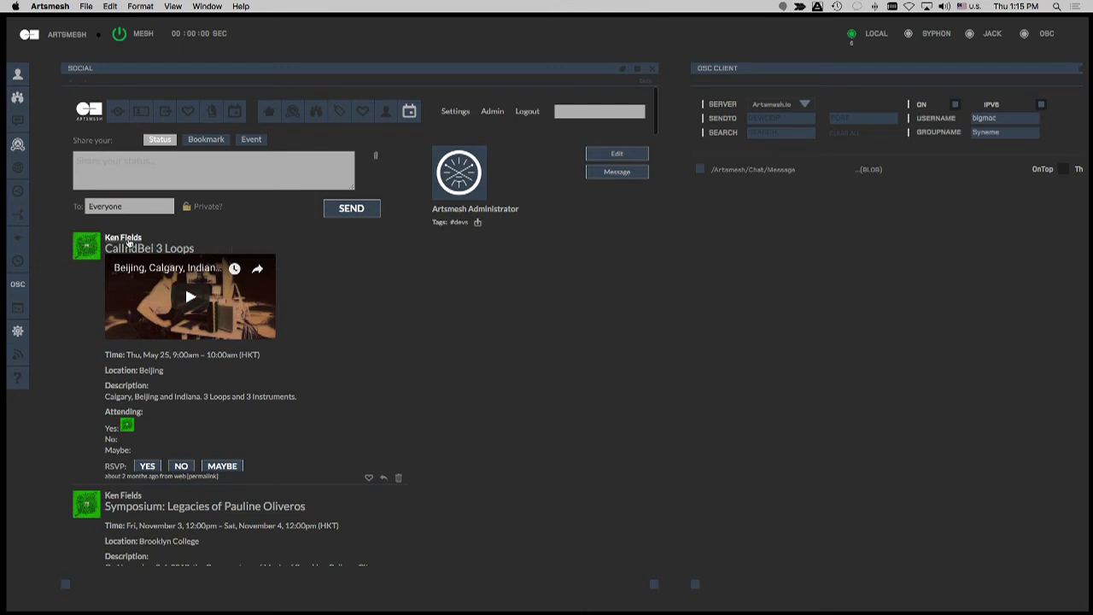
scroll(378, 424, down, 10)
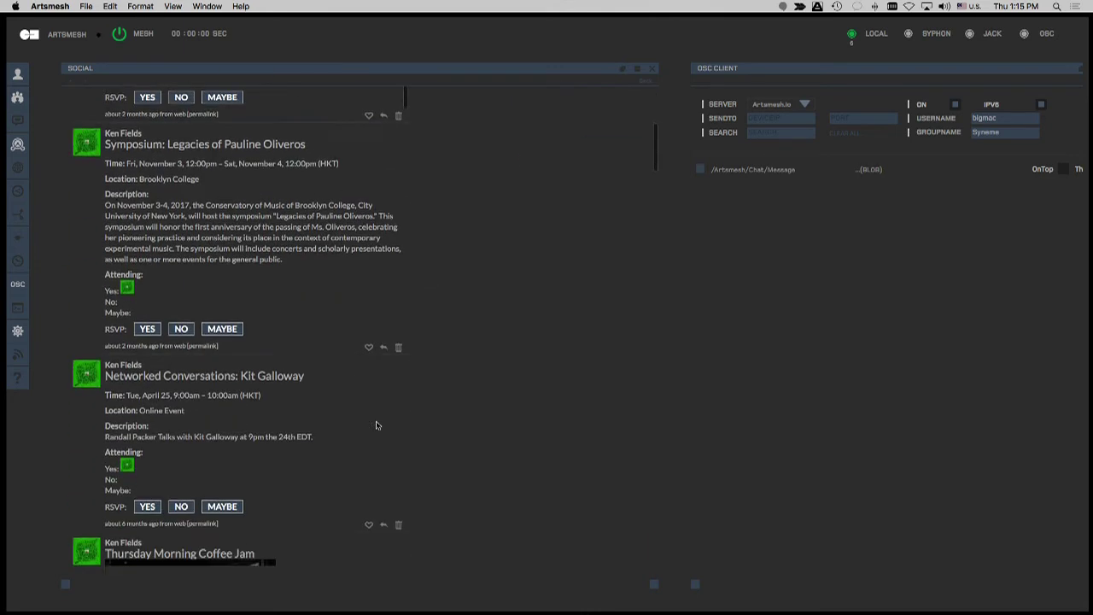
scroll(435, 438, up, 10)
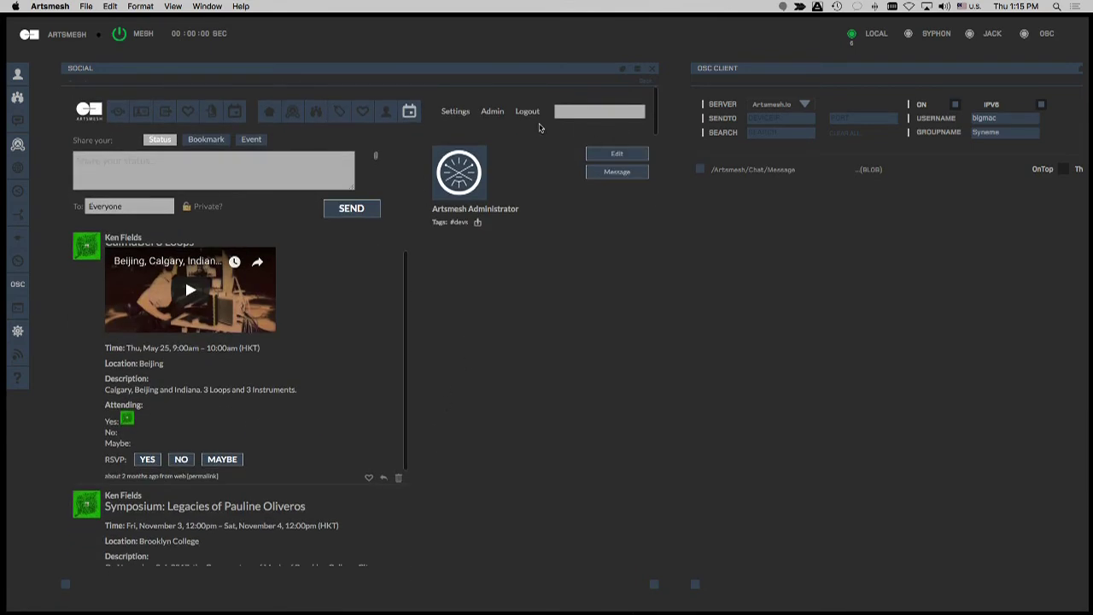
Review the account's own events and profile details, and close the Social panel
click(234, 113)
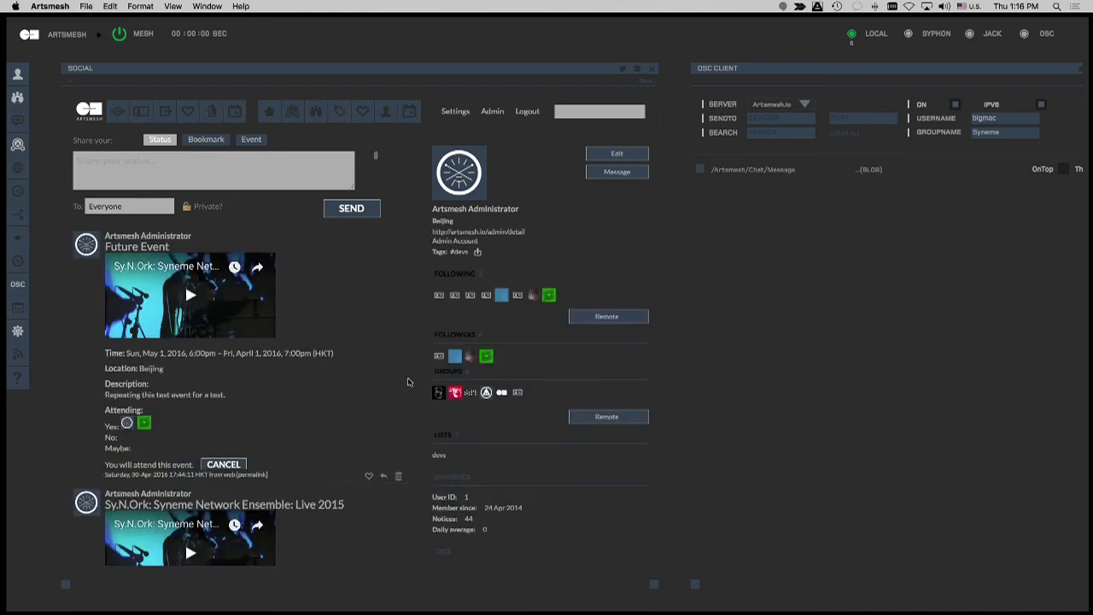
scroll(407, 382, down, 1)
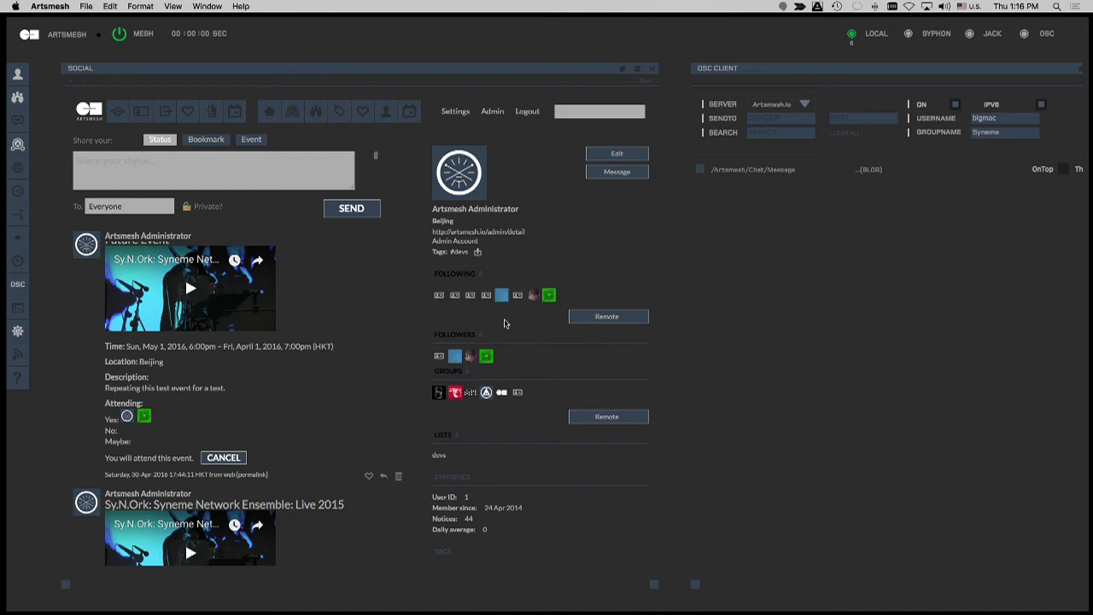
scroll(540, 451, down, 2)
scroll(541, 452, down, 5)
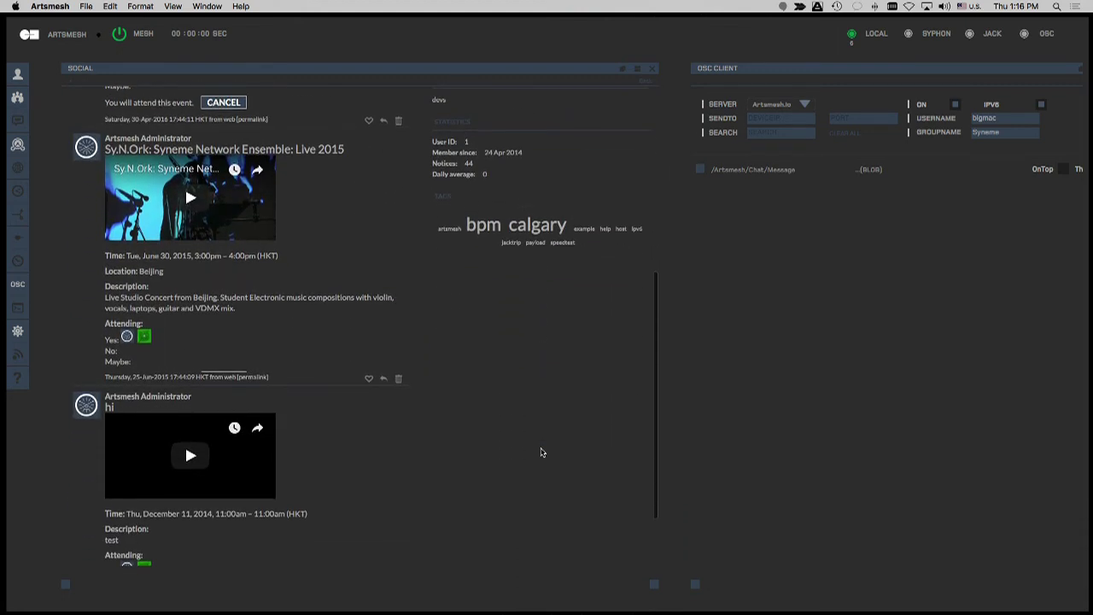
scroll(540, 452, up, 7)
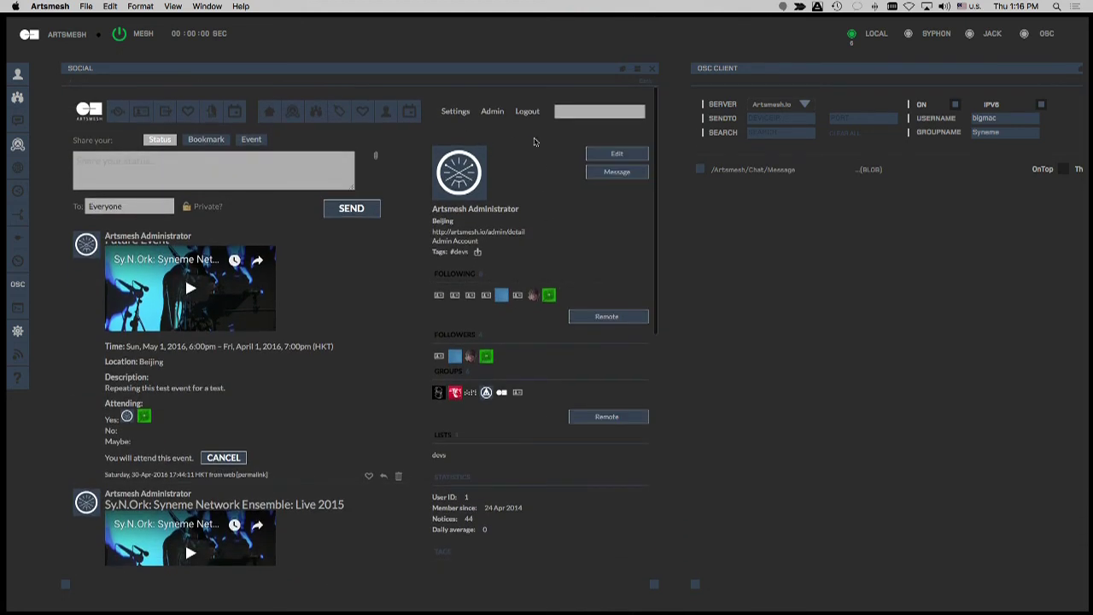
click(653, 71)
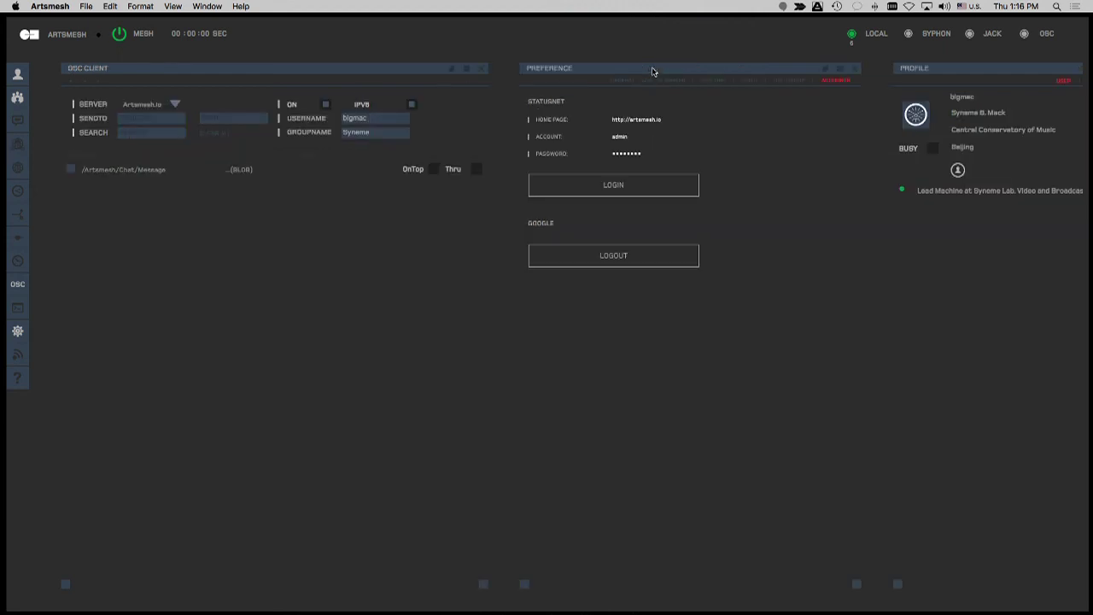
Open the Routing panel and examine each of its routing views, including Syphon, ending on the audio view
click(18, 192)
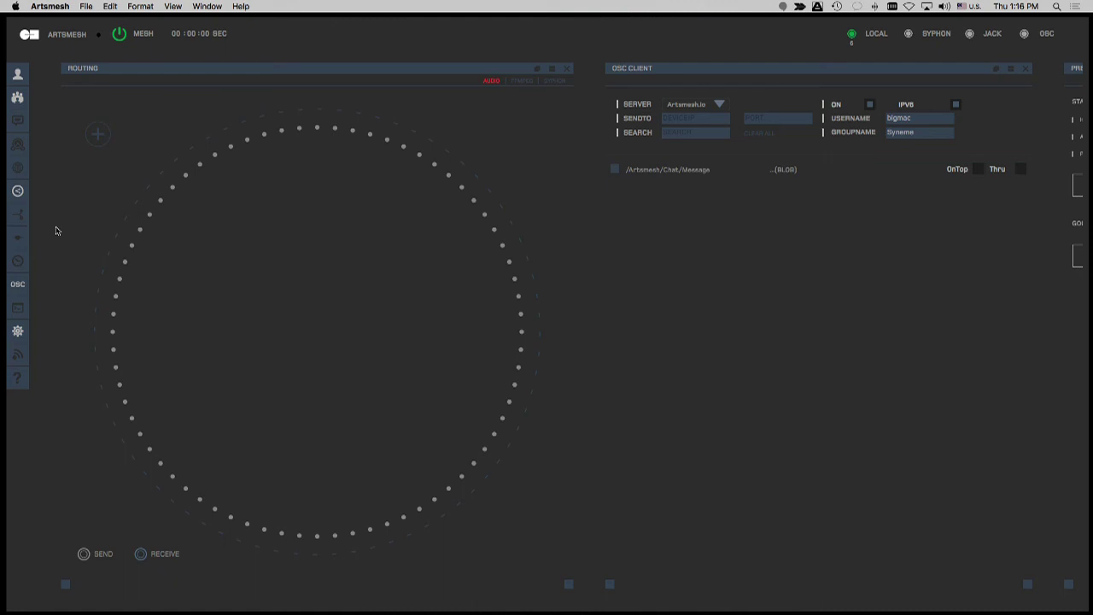
click(521, 82)
click(493, 83)
click(554, 83)
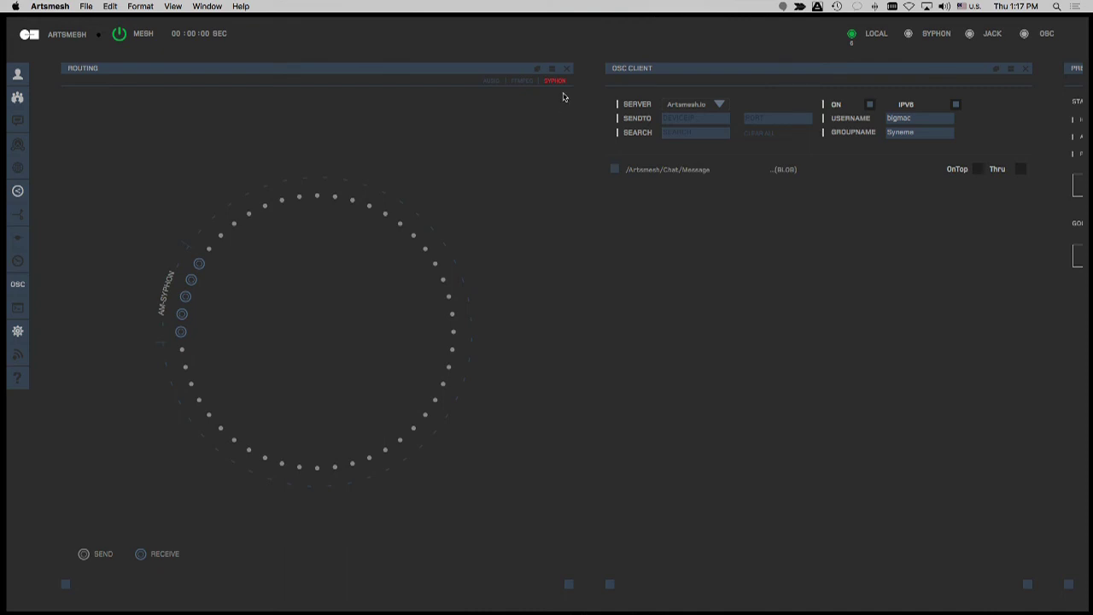
click(491, 81)
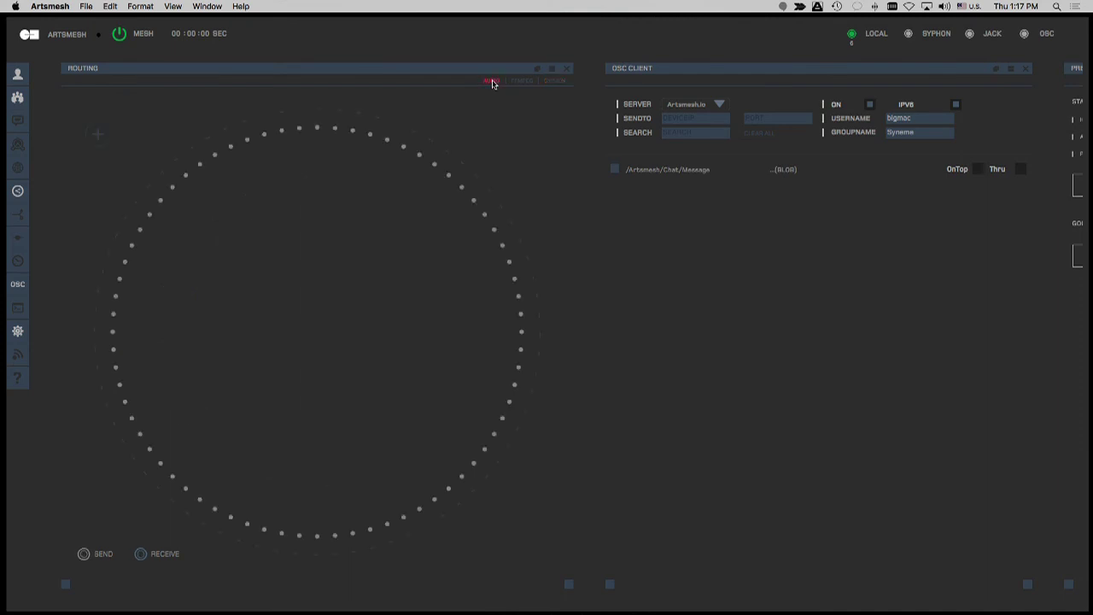